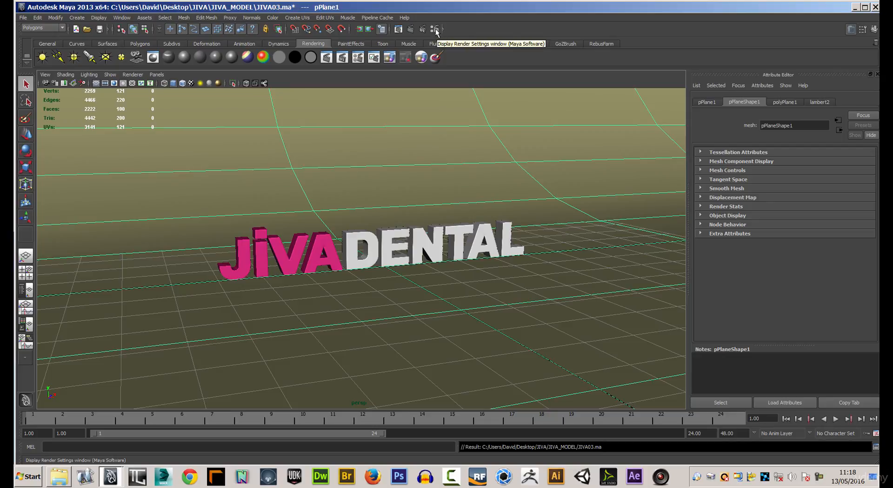
# Step: Try V-Ray as the renderer in the render settings, restore Maya Software, and close the settings
pyautogui.click(436, 29)
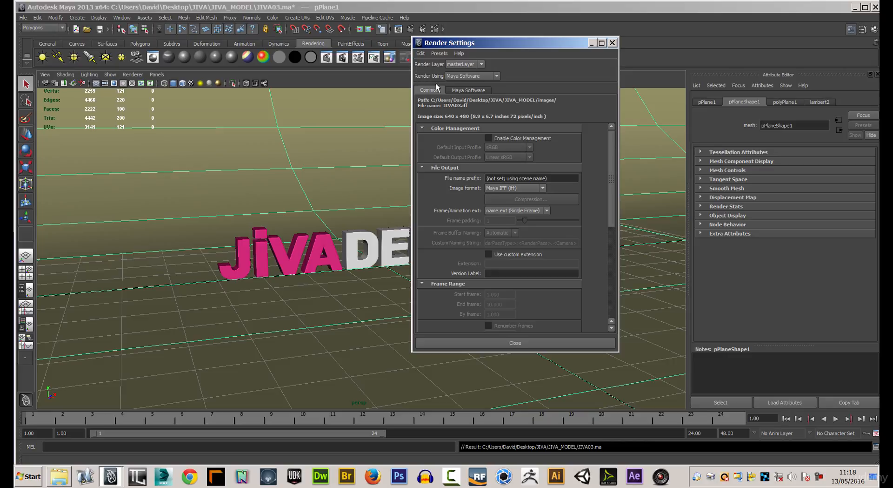
pyautogui.click(496, 77)
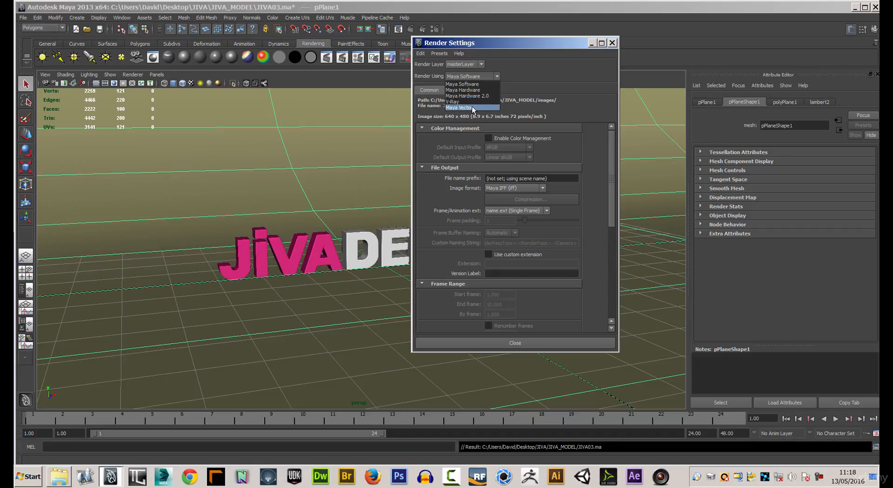
pyautogui.click(465, 102)
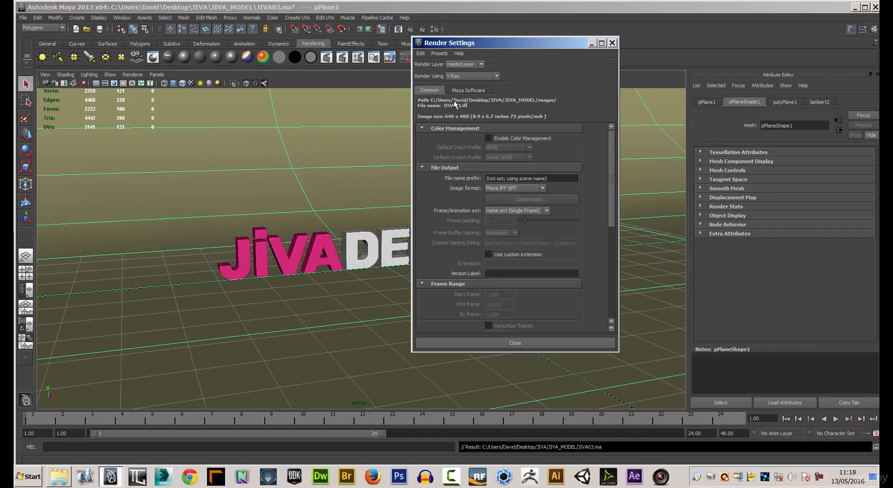
pyautogui.click(496, 76)
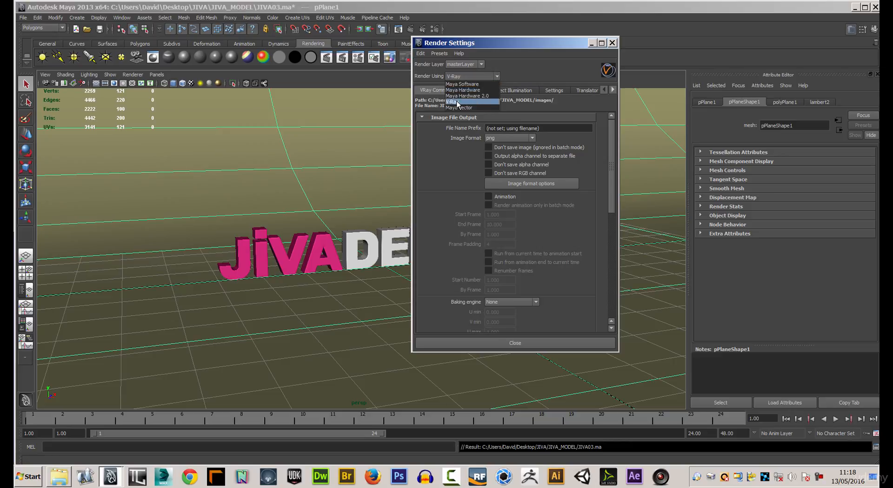
pyautogui.click(459, 84)
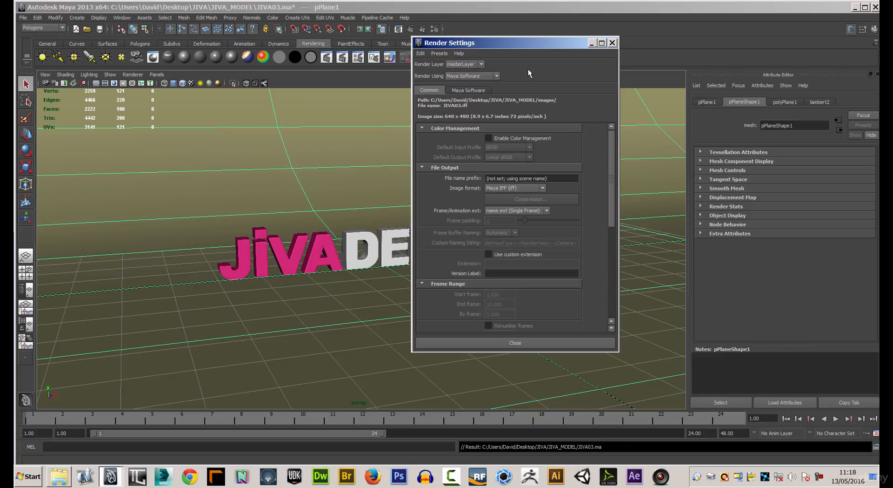
pyautogui.click(496, 76)
pyautogui.click(490, 84)
pyautogui.click(612, 43)
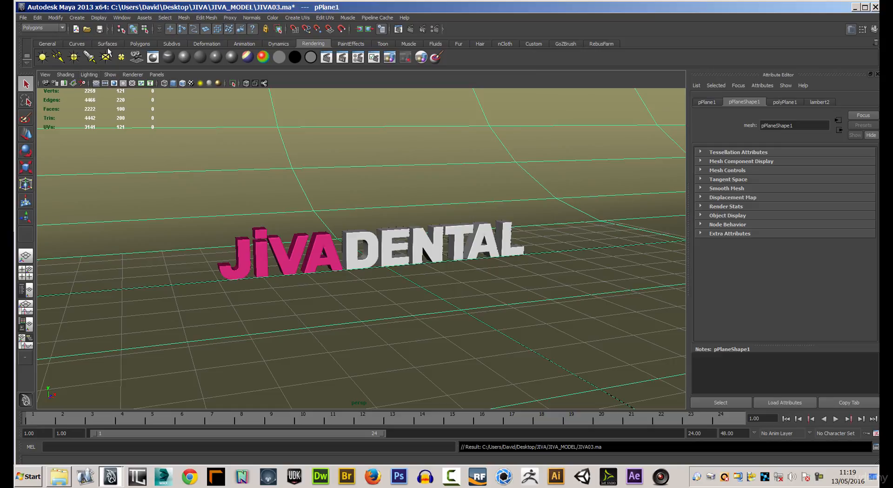
pyautogui.click(121, 18)
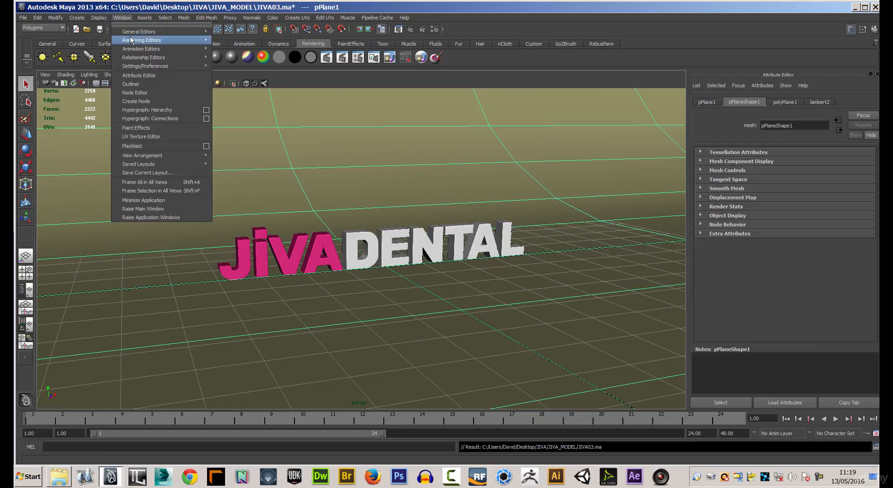
pyautogui.moveTo(142, 66)
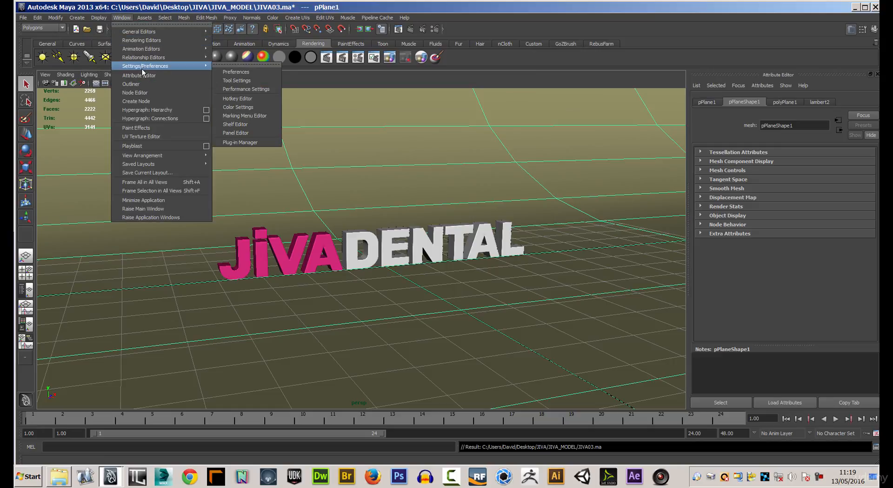
pyautogui.click(244, 72)
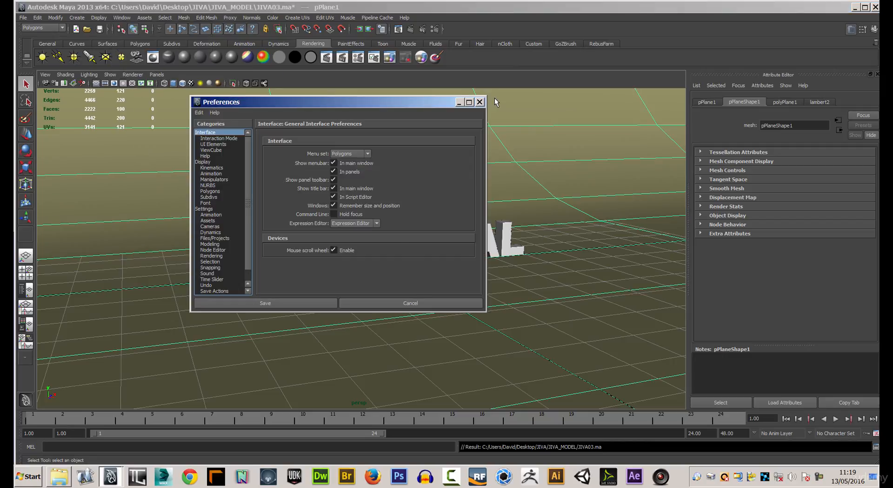
pyautogui.click(480, 101)
# Step: Load the mental ray plug-in Mayatomr.mll, enable its automatic loading, and refresh the Plug-in Manager
pyautogui.click(121, 18)
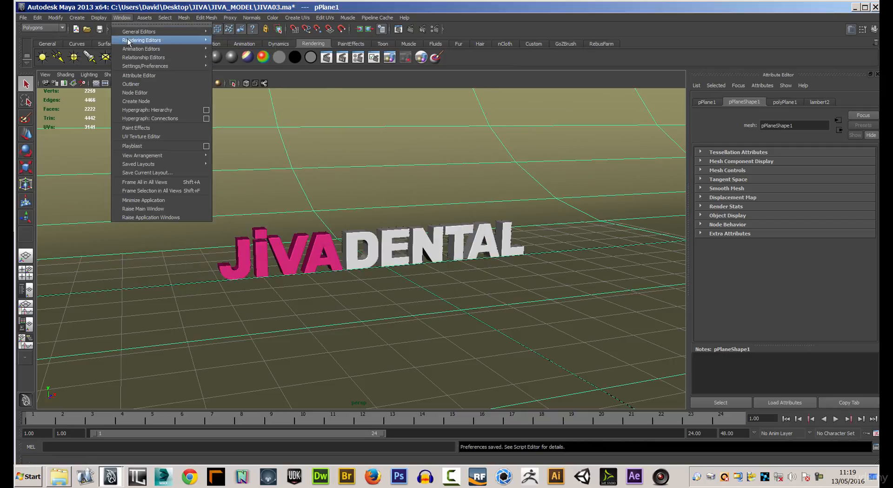
pyautogui.moveTo(153, 66)
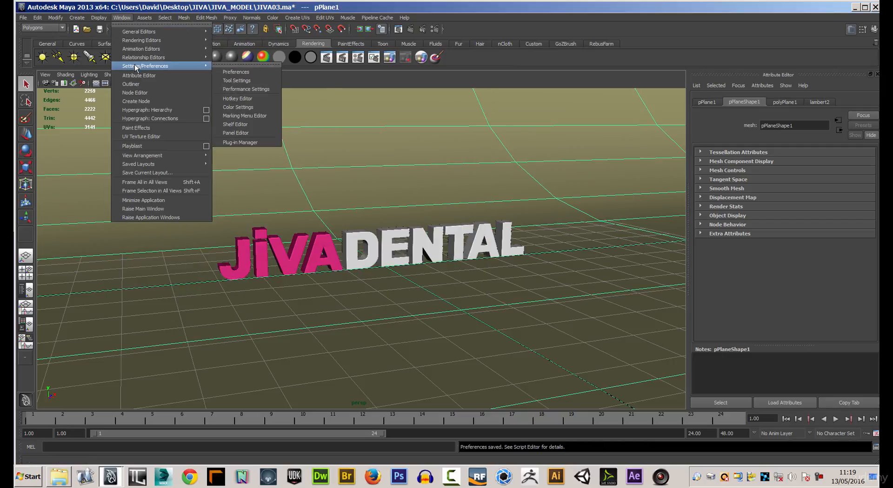
pyautogui.click(241, 143)
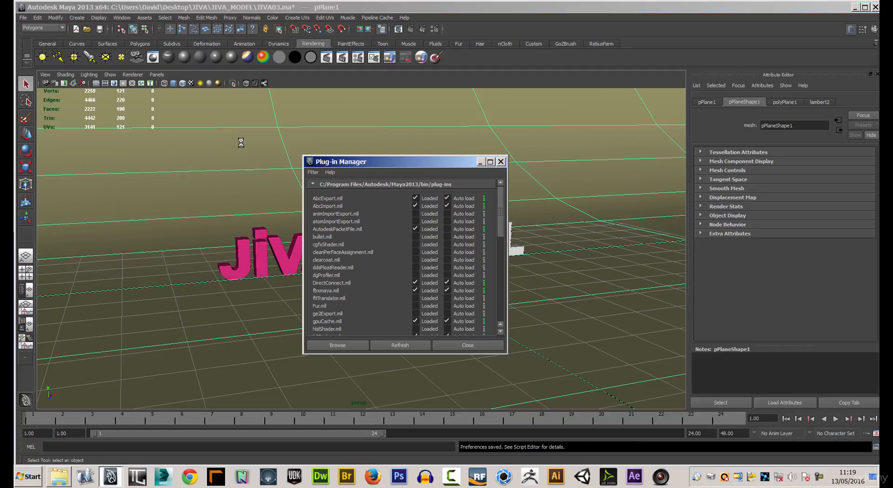
pyautogui.moveTo(417, 163); pyautogui.dragTo(347, 42)
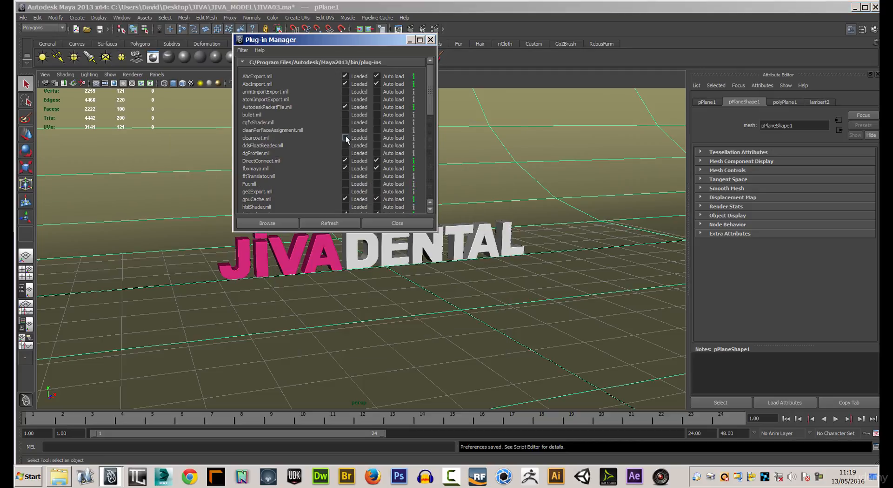
pyautogui.moveTo(333, 232); pyautogui.dragTo(333, 334)
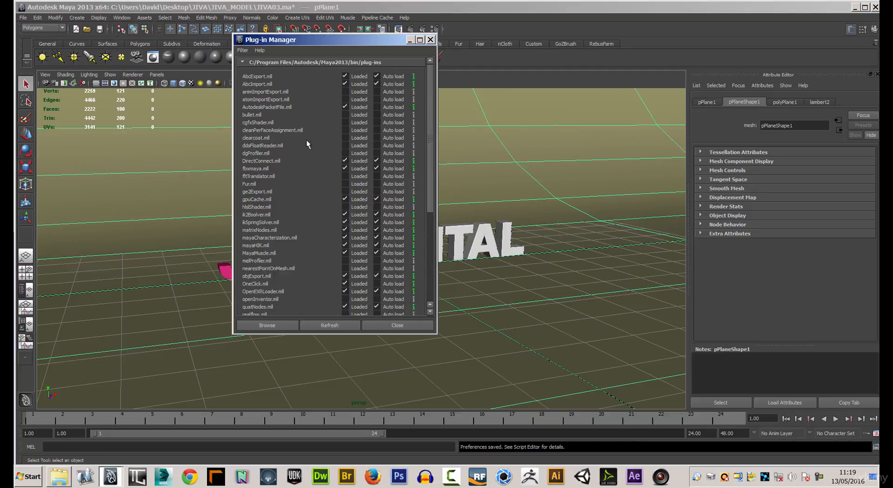
pyautogui.moveTo(429, 174); pyautogui.dragTo(424, 266)
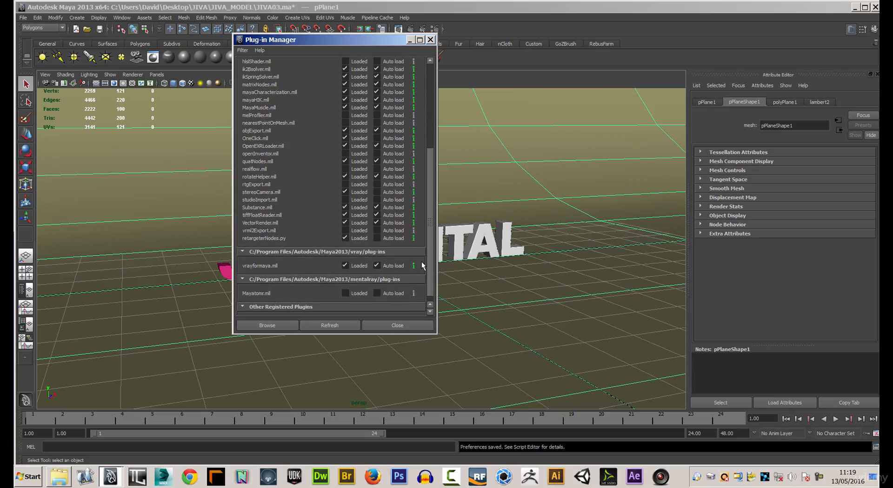
pyautogui.moveTo(423, 265); pyautogui.dragTo(423, 270)
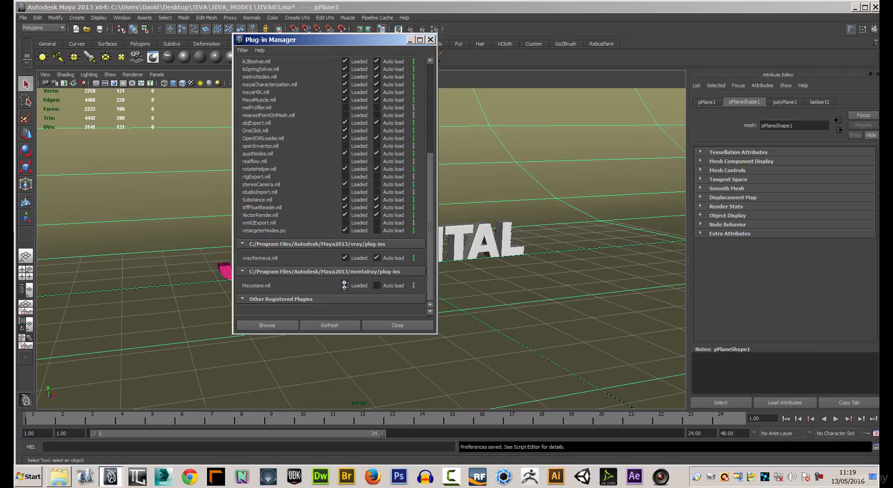
pyautogui.click(376, 285)
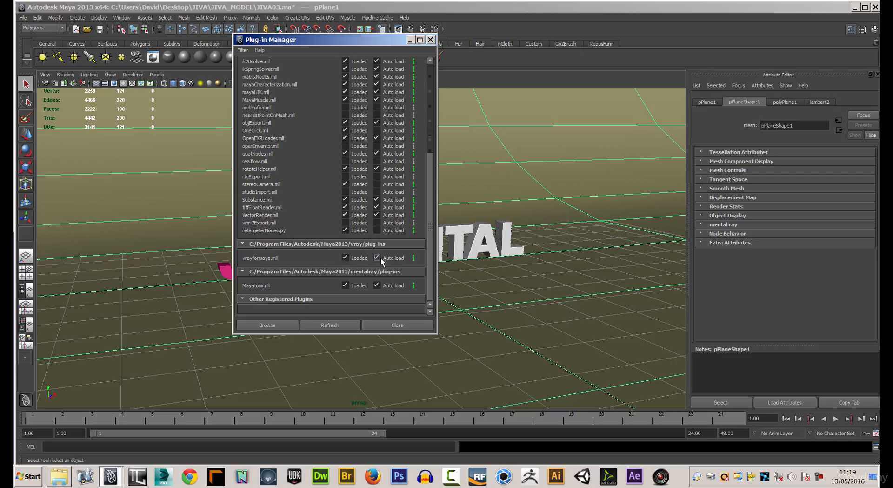
pyautogui.click(331, 326)
pyautogui.click(386, 325)
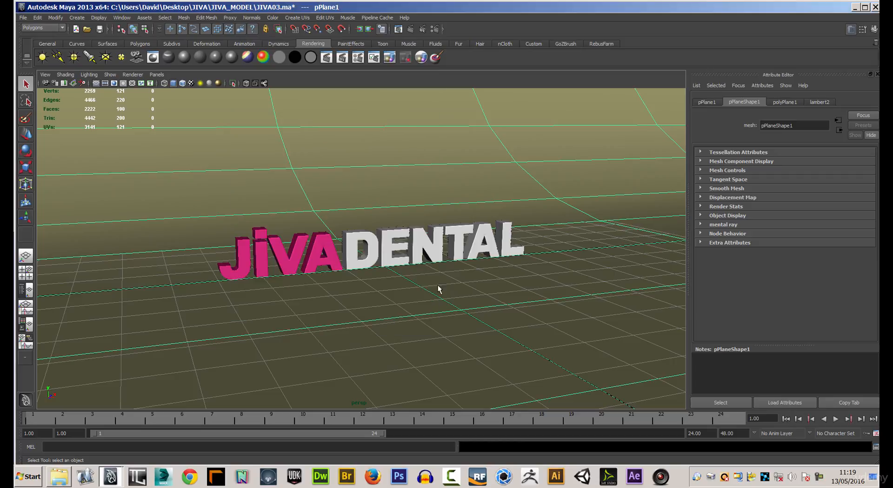
# Step: Set the scene's renderer to mental ray in the render settings
pyautogui.click(434, 29)
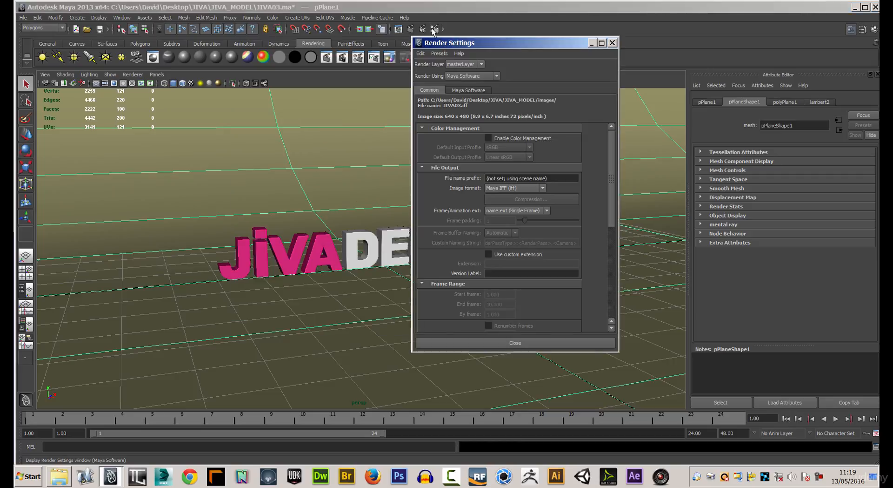
pyautogui.click(497, 76)
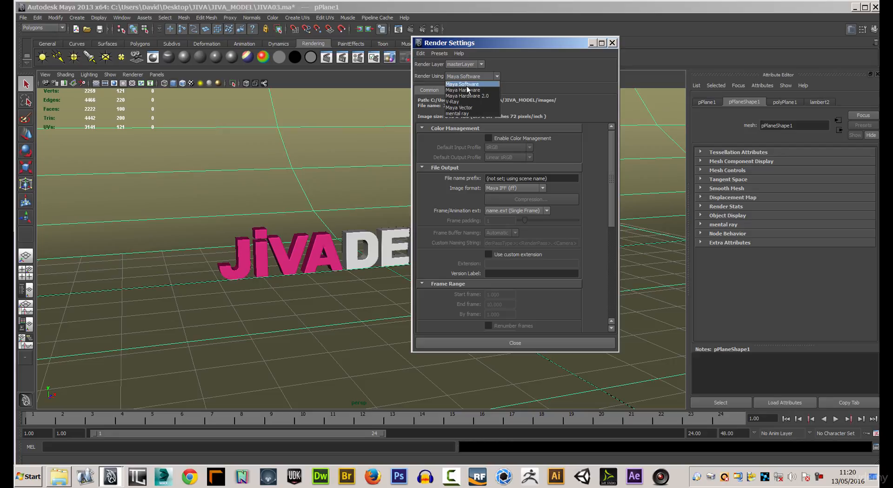
pyautogui.click(454, 114)
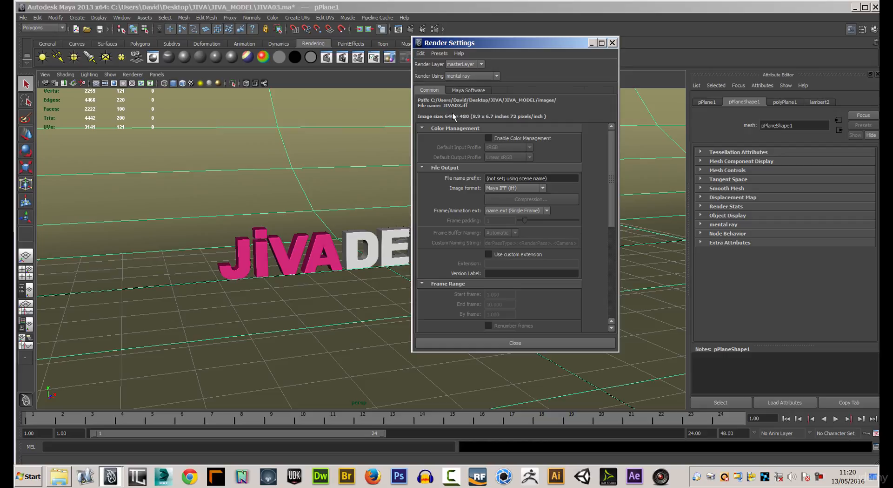
pyautogui.click(613, 42)
# Step: Render the current frame from the perspective camera with mental ray to inspect the logo, and close the render
pyautogui.click(410, 29)
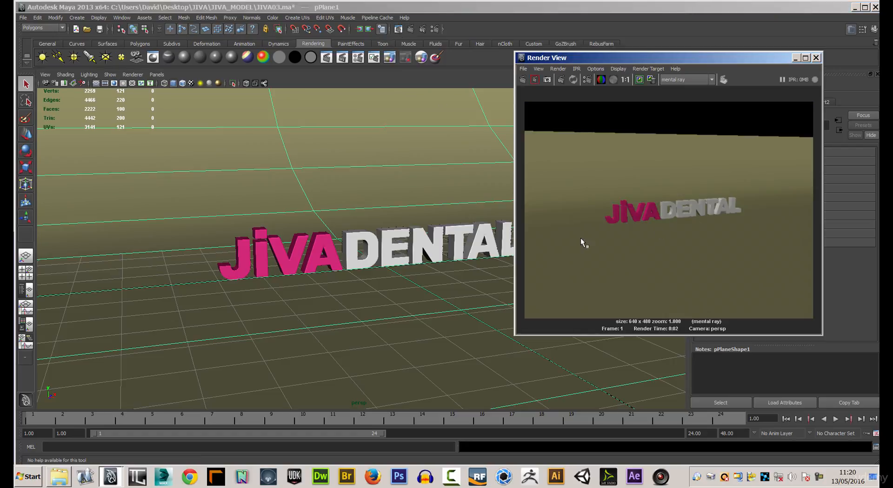
pyautogui.moveTo(674, 59); pyautogui.dragTo(491, 51)
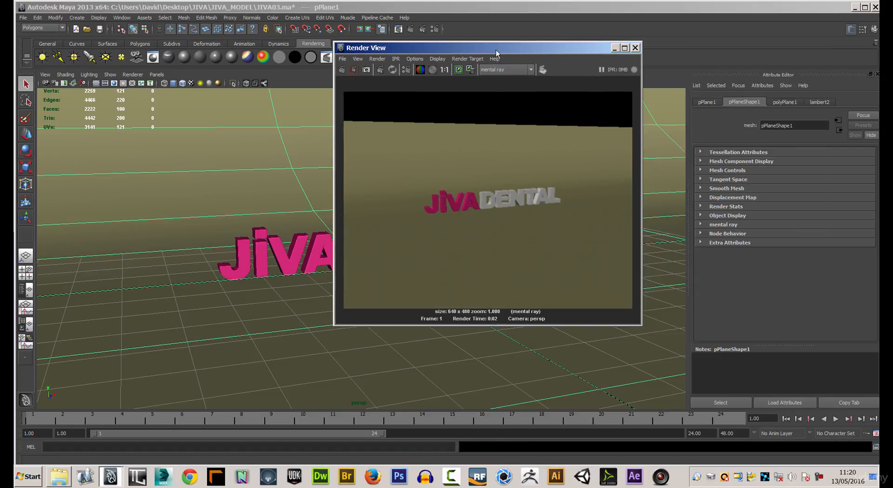
pyautogui.click(636, 48)
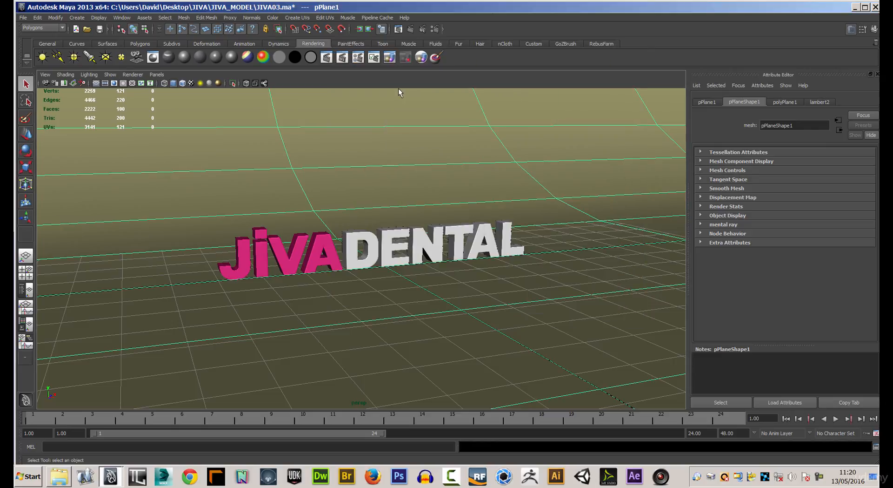
# Step: Display the resolution gate in the perspective view and frame the JIVA DENTAL logo within it
pyautogui.click(45, 75)
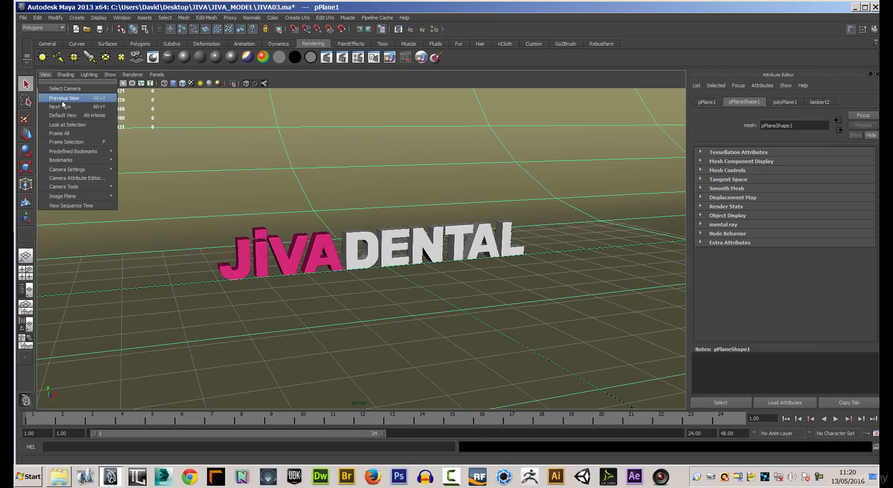
pyautogui.moveTo(73, 170)
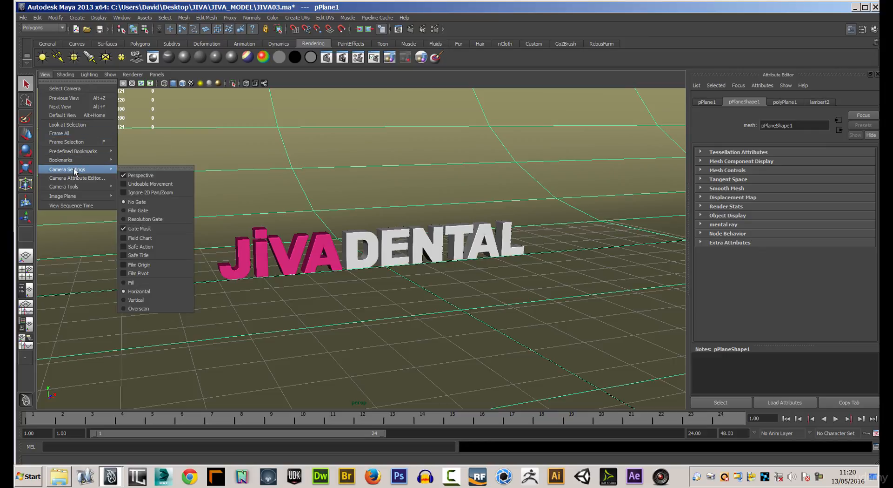
pyautogui.click(123, 219)
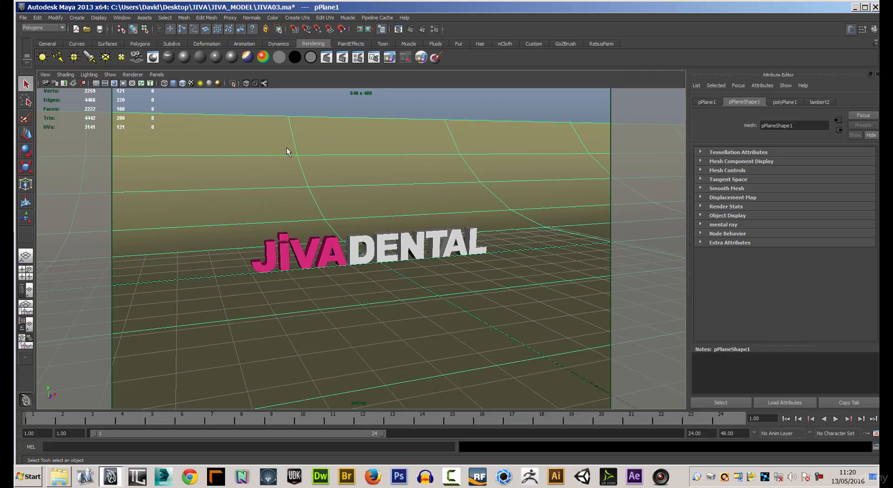
pyautogui.keyDown('alt'); pyautogui.moveTo(409, 213); pyautogui.dragTo(419, 195, button='right'); pyautogui.keyUp('alt')
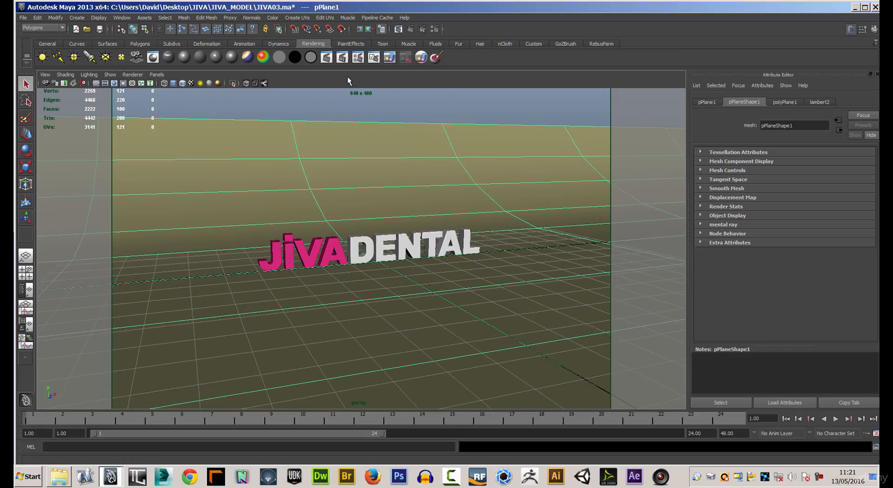
# Step: Select the persp camera in the Outliner and set its Fit Resolution Gate to Overscan
pyautogui.click(435, 29)
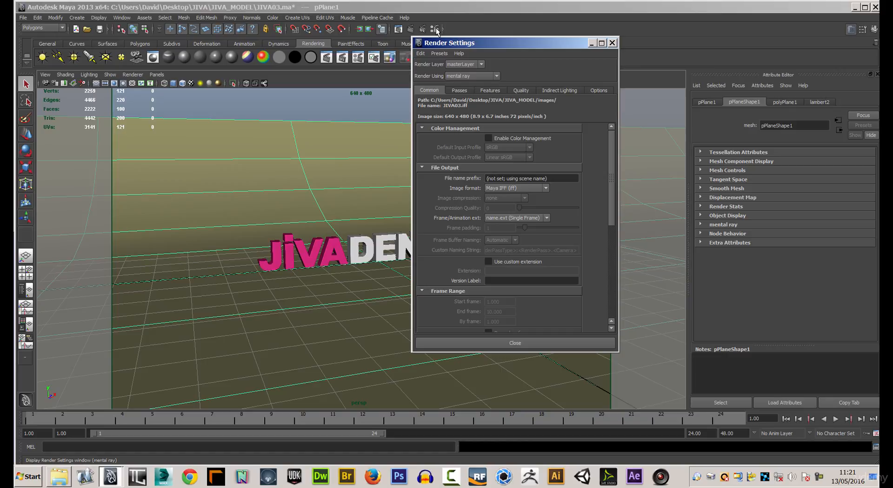
pyautogui.click(120, 17)
pyautogui.click(130, 84)
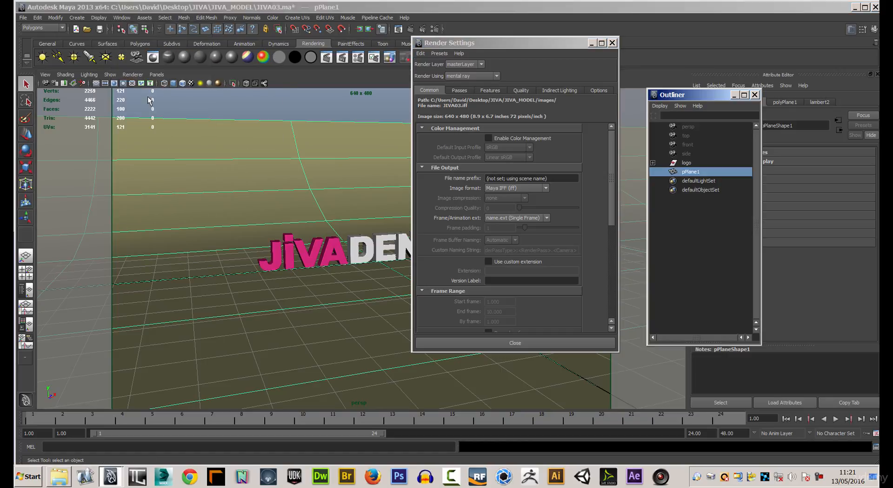
pyautogui.moveTo(707, 94); pyautogui.dragTo(138, 88)
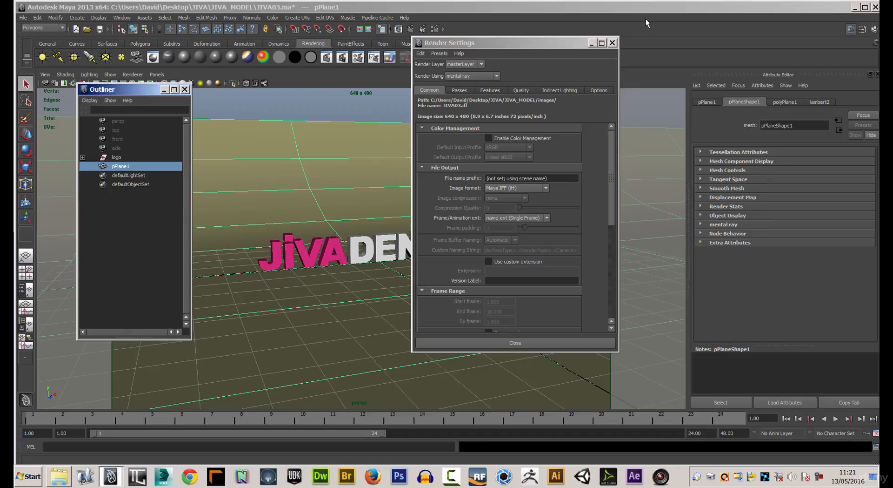
pyautogui.click(612, 43)
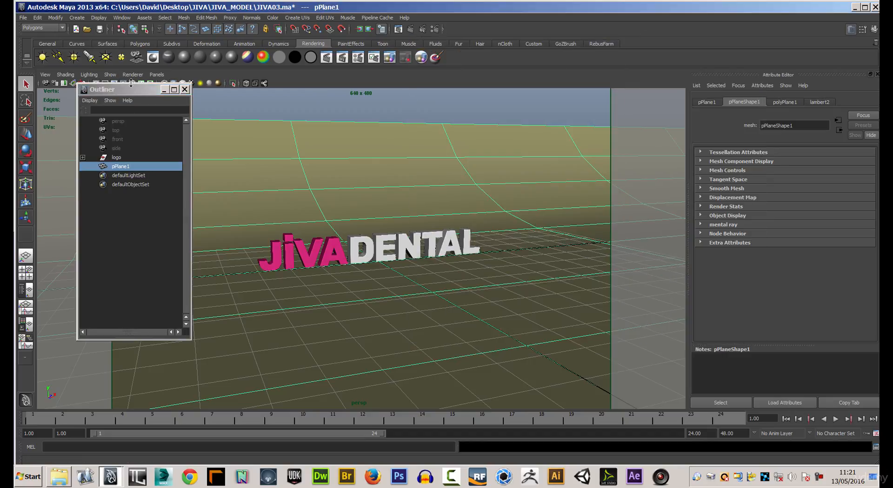
pyautogui.click(112, 121)
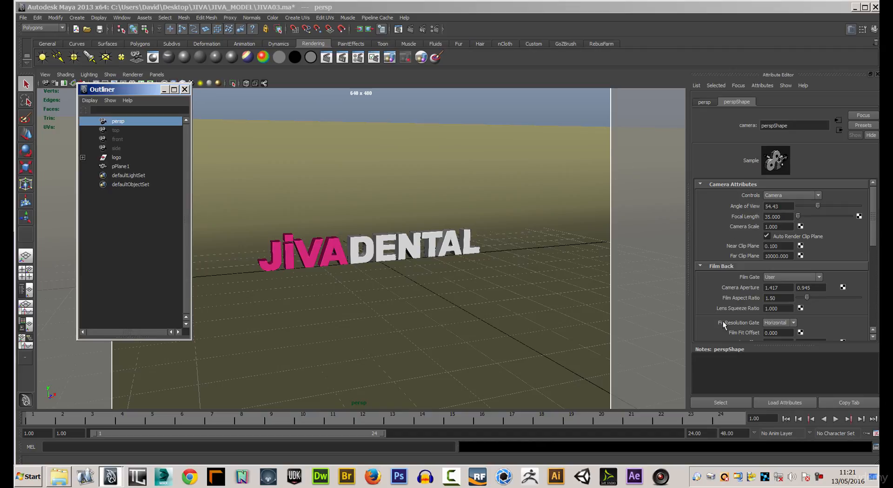
pyautogui.click(793, 322)
pyautogui.click(775, 348)
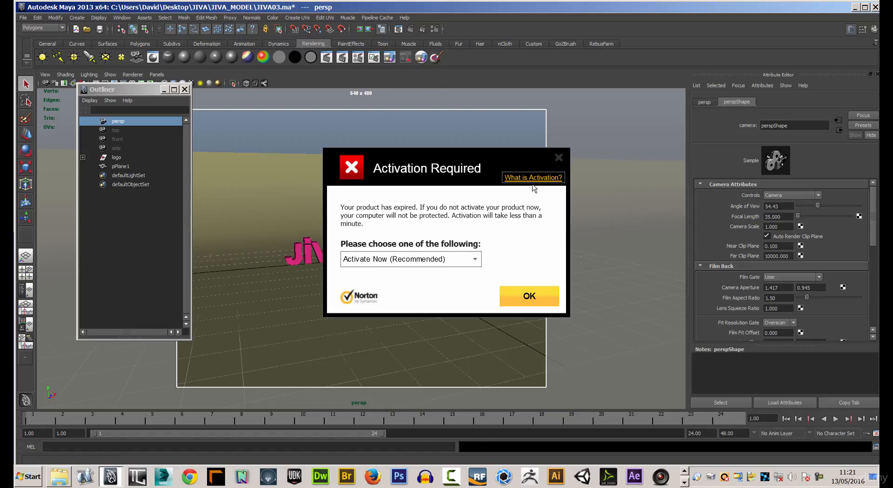
# Step: Dismiss the Norton activation notice by choosing Quit and confirming
pyautogui.click(473, 259)
pyautogui.click(377, 289)
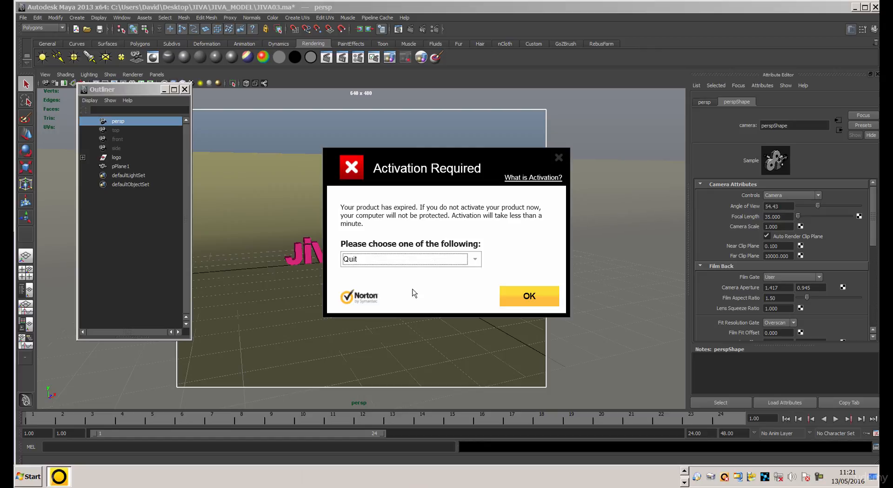
pyautogui.click(531, 296)
# Step: Set the image size in the render settings to a width of 1920 and a height of 1080 pixels
pyautogui.click(434, 30)
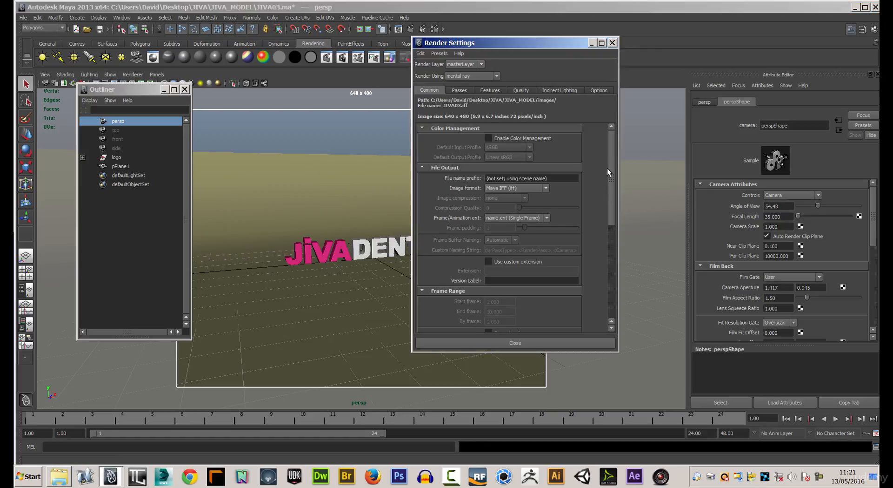
pyautogui.moveTo(607, 168); pyautogui.dragTo(604, 261)
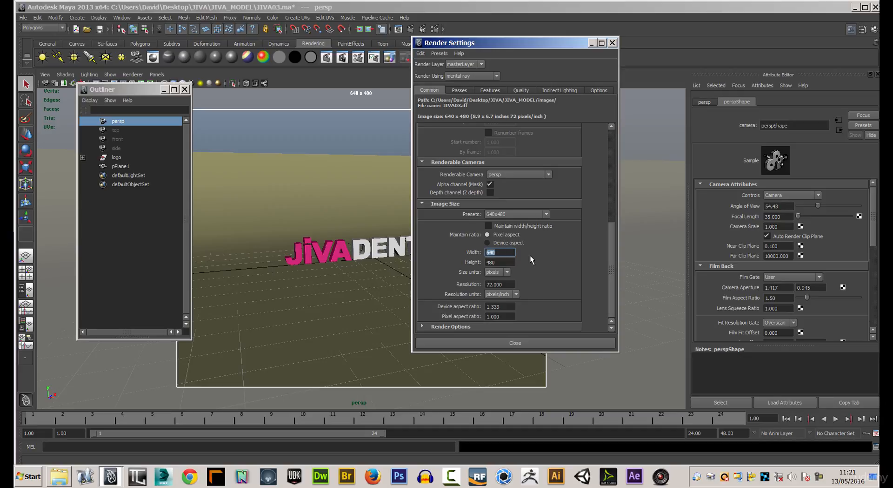
pyautogui.write('1920')
pyautogui.press('Tab')
pyautogui.write('1080')
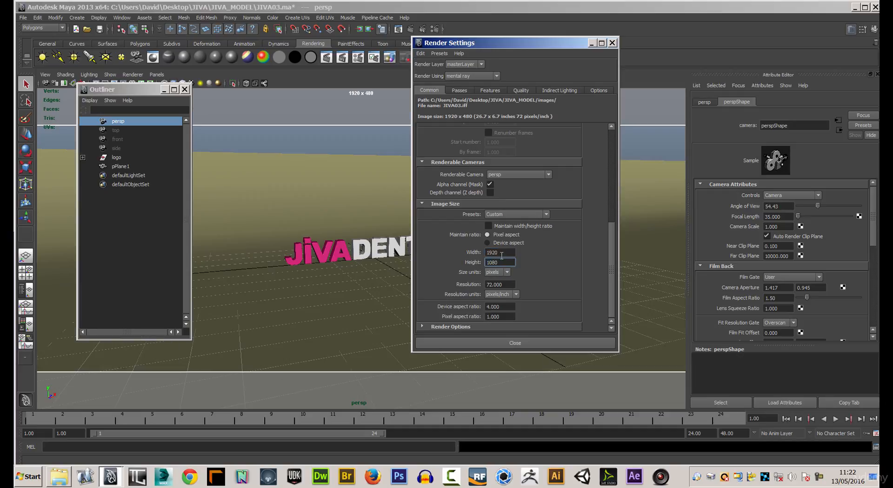
# Step: Apply the HD 720 image size preset and close the render settings
pyautogui.click(546, 214)
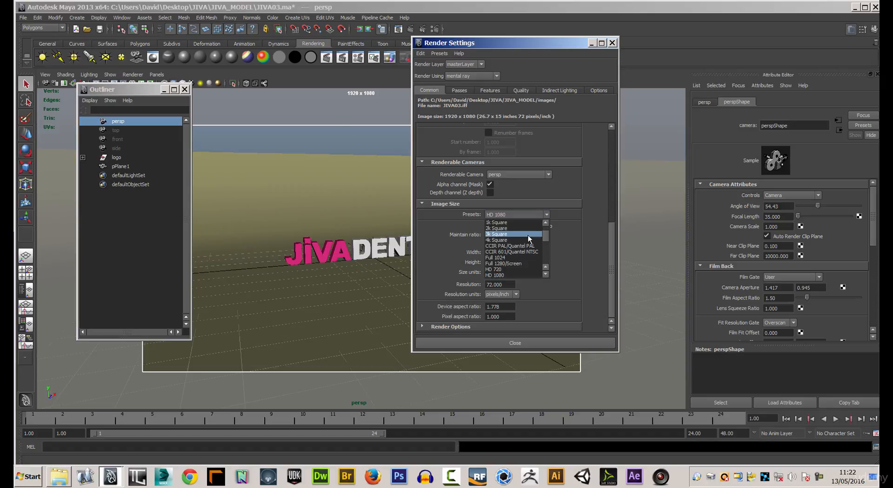
pyautogui.click(496, 269)
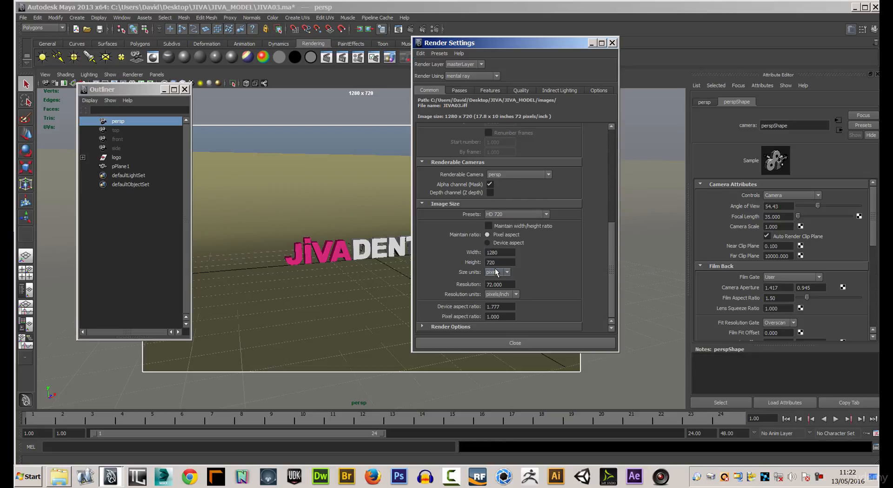
pyautogui.click(515, 343)
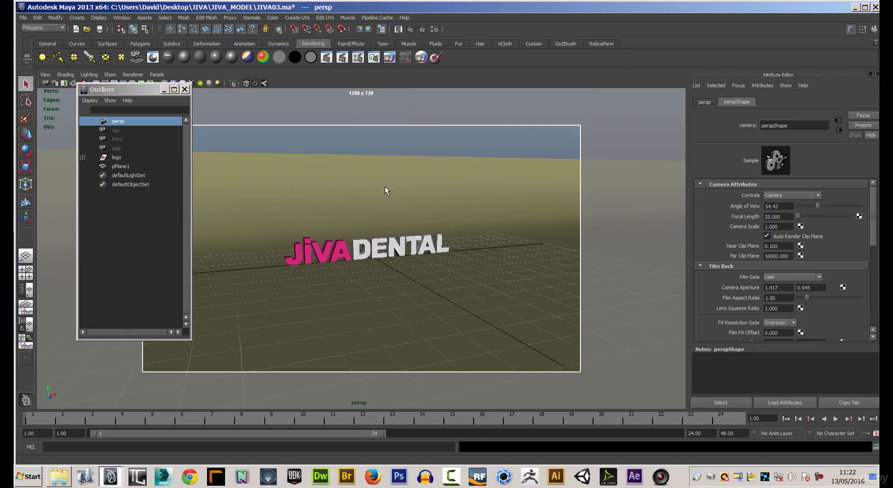
# Step: Frame the JIVA DENTAL logo larger and at an angle within the resolution gate, and move the Outliner clear of the gate
pyautogui.keyDown('alt'); pyautogui.moveTo(385, 186); pyautogui.dragTo(411, 173, button='middle'); pyautogui.keyUp('alt')
pyautogui.keyDown('alt'); pyautogui.moveTo(371, 188); pyautogui.dragTo(377, 194, button='right'); pyautogui.keyUp('alt')
pyautogui.keyDown('alt'); pyautogui.moveTo(388, 195); pyautogui.dragTo(386, 222, button='middle'); pyautogui.keyUp('alt')
pyautogui.keyDown('alt'); pyautogui.moveTo(387, 222); pyautogui.dragTo(442, 228); pyautogui.keyUp('alt')
pyautogui.keyDown('alt'); pyautogui.moveTo(427, 230); pyautogui.dragTo(417, 264, button='middle'); pyautogui.keyUp('alt')
pyautogui.moveTo(135, 91); pyautogui.dragTo(729, 101)
pyautogui.moveTo(532, 218)
pyautogui.keyDown('alt'); pyautogui.mouseDown()
pyautogui.moveTo(467, 220)
pyautogui.moveTo(552, 215)
pyautogui.moveTo(475, 221)
pyautogui.moveTo(534, 218)
pyautogui.mouseUp(); pyautogui.keyUp('alt')
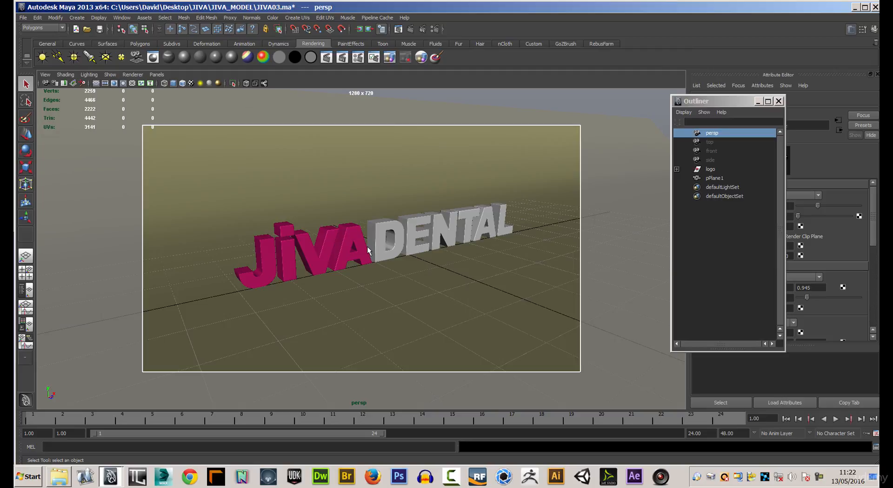